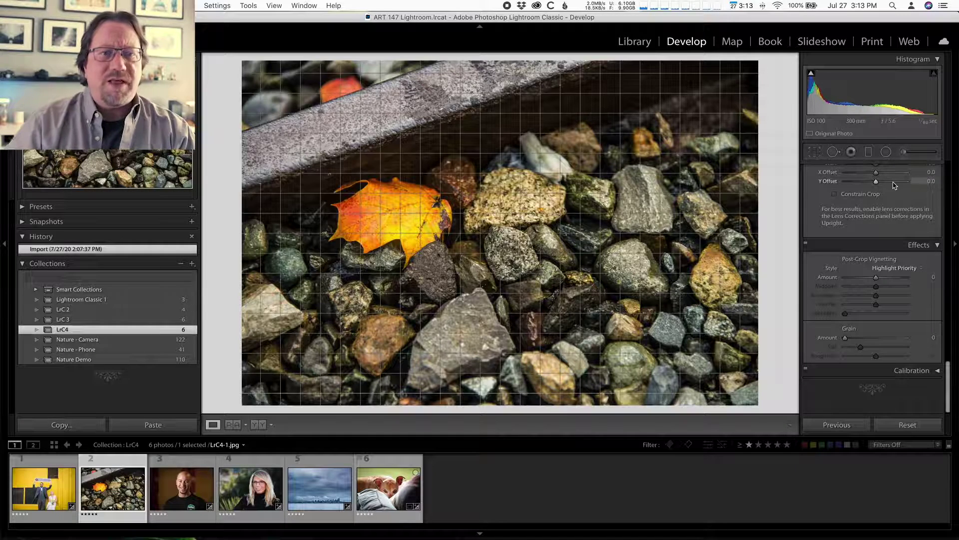
# Step: Open the Adjustment Brush tool from the top of the right panel
pyautogui.scroll(10, 880, 224)
pyautogui.scroll(10, 884, 198)
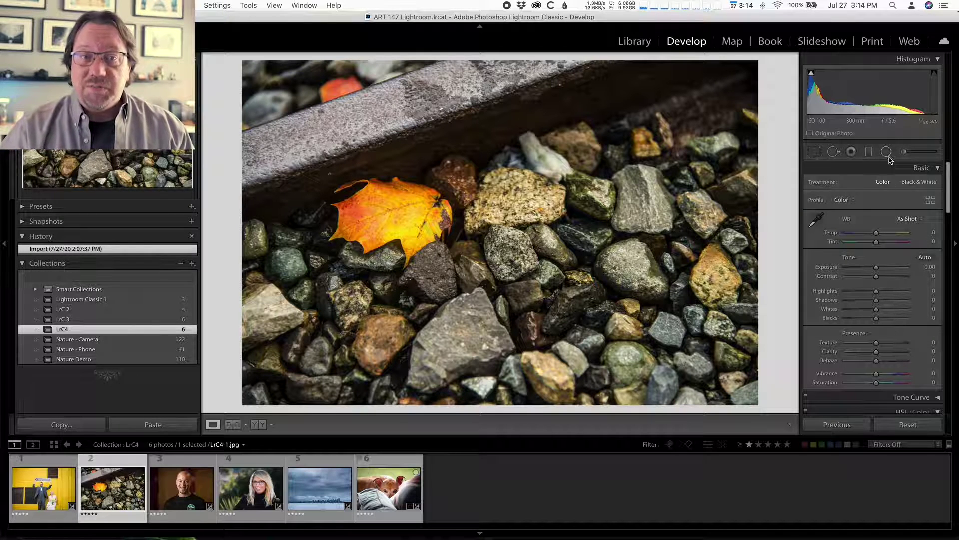
pyautogui.click(904, 153)
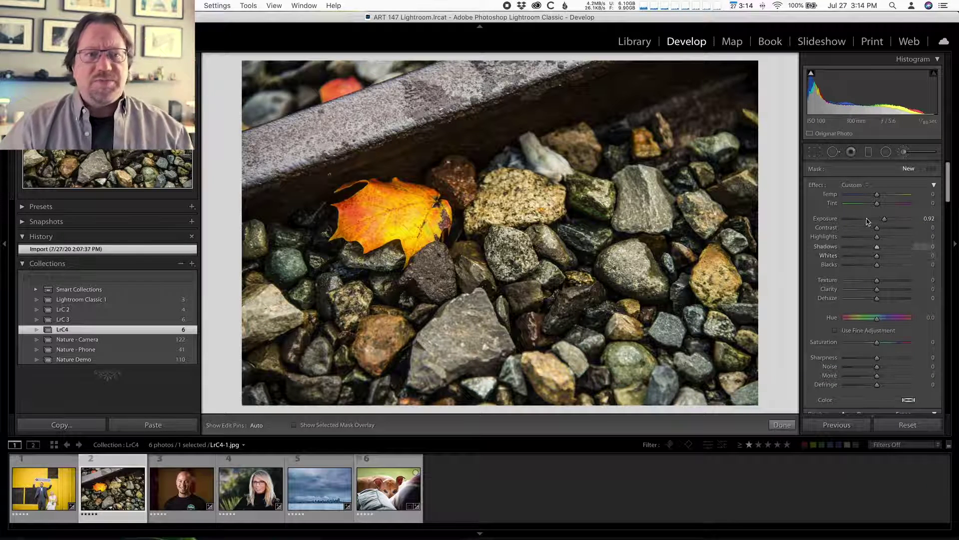
# Step: Reset the brush Exposure to 0.00 and set its Saturation to -100
pyautogui.doubleClick(815, 185)
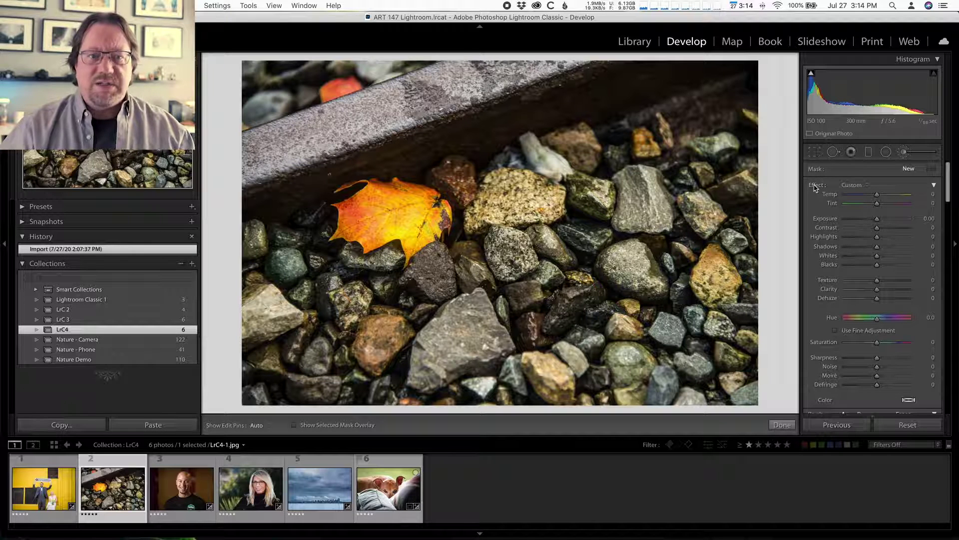
pyautogui.scroll(-5, 873, 274)
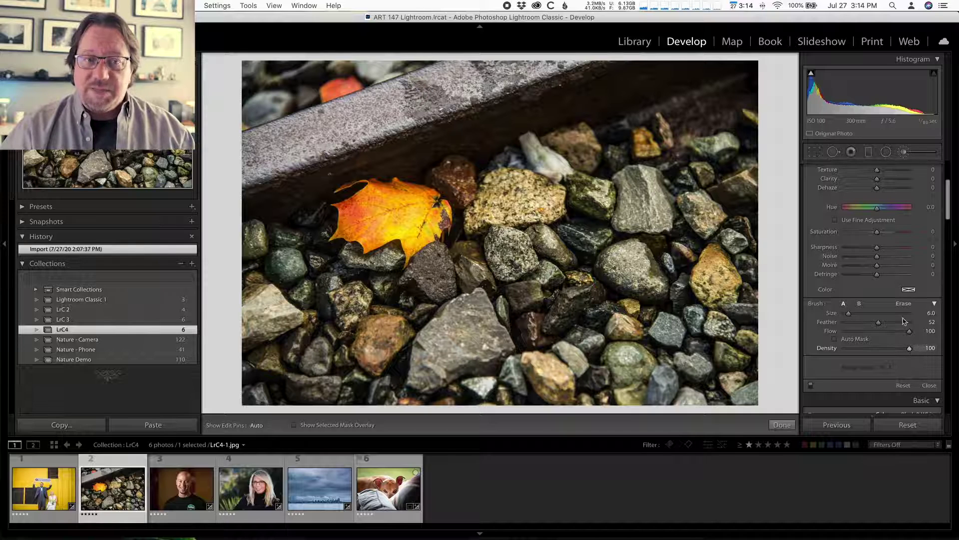
pyautogui.scroll(-3, 899, 320)
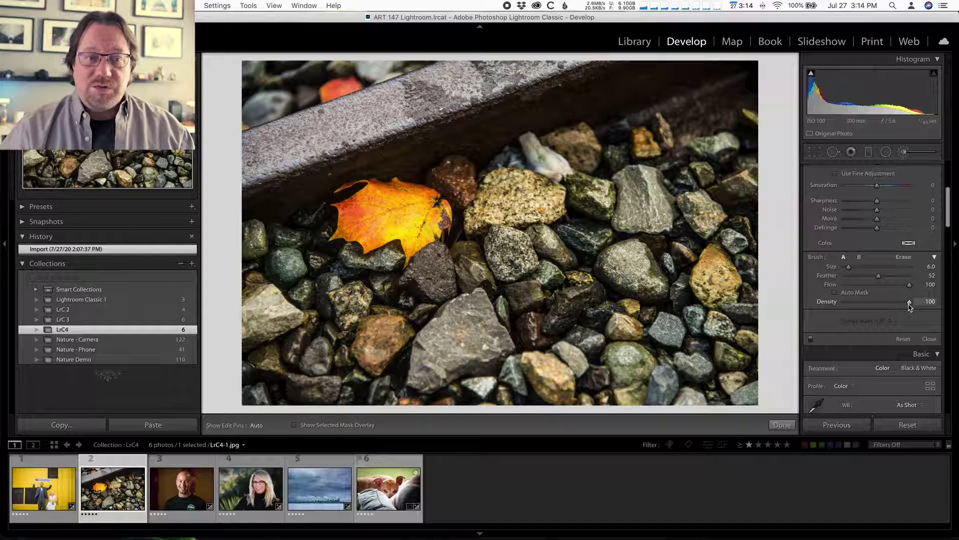
pyautogui.scroll(2, 910, 306)
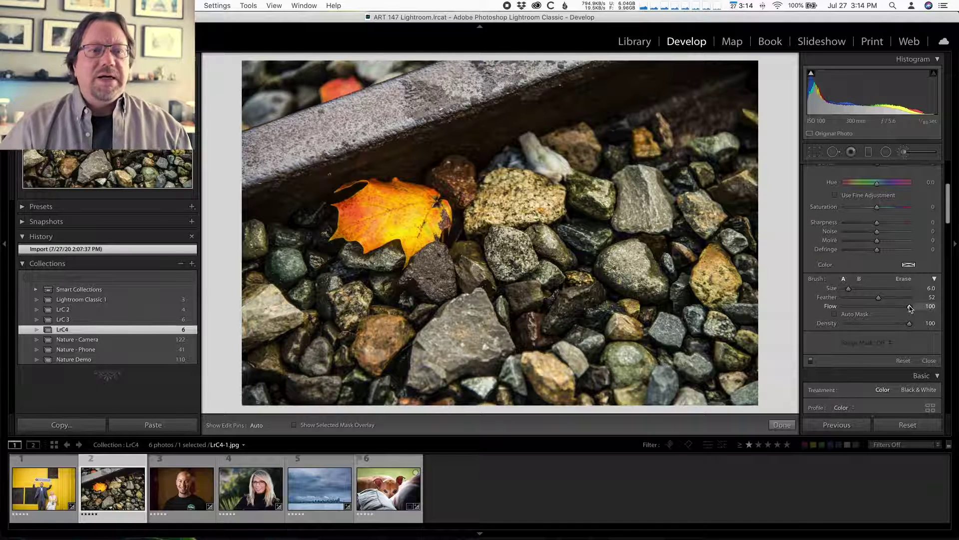
pyautogui.scroll(8, 850, 310)
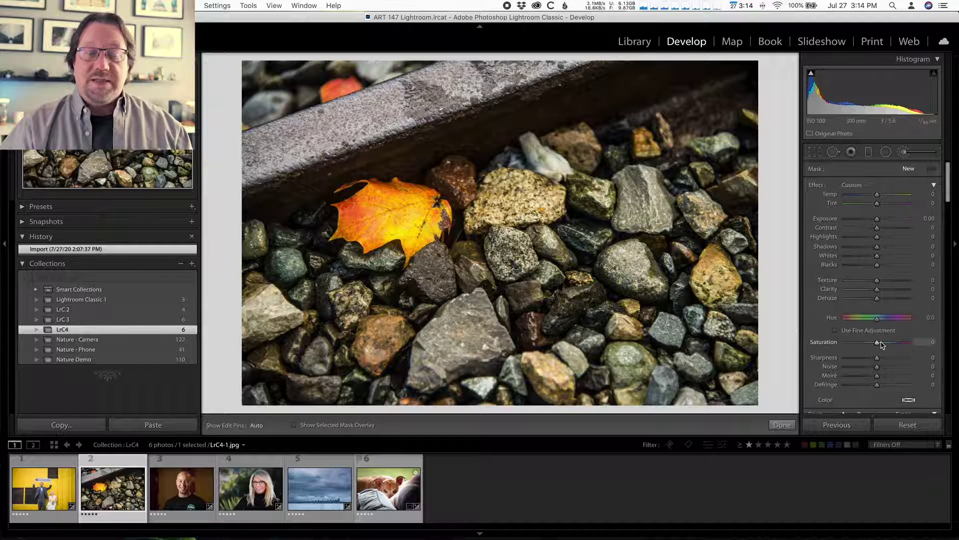
pyautogui.moveTo(878, 344); pyautogui.dragTo(803, 343)
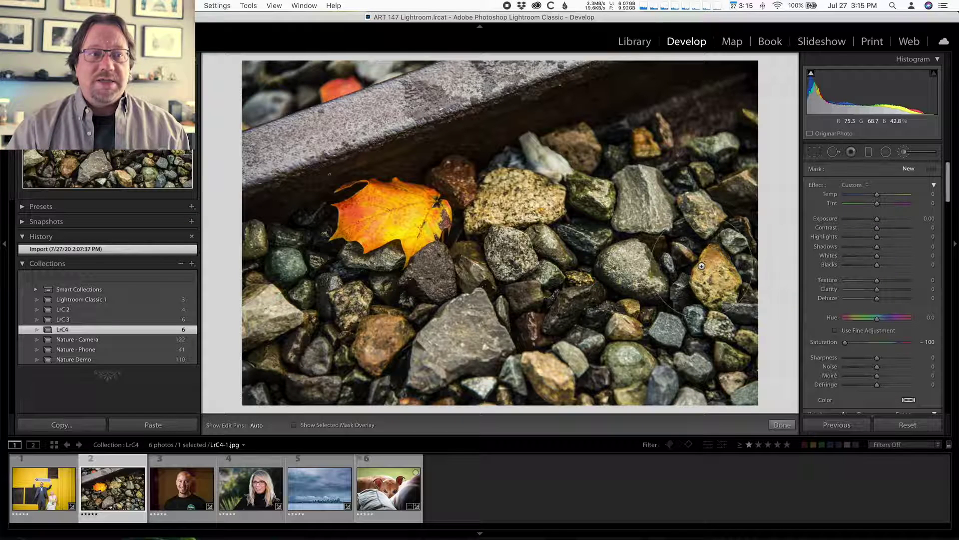
# Step: Paint -100 Saturation strokes over the whole photo and show the red mask overlay
pyautogui.scroll(5, 674, 200)
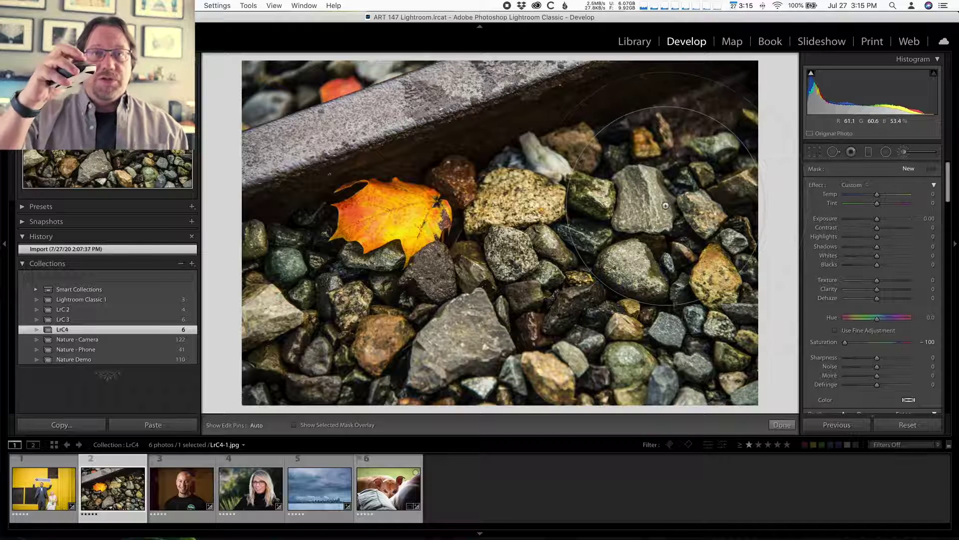
pyautogui.scroll(3, 666, 205)
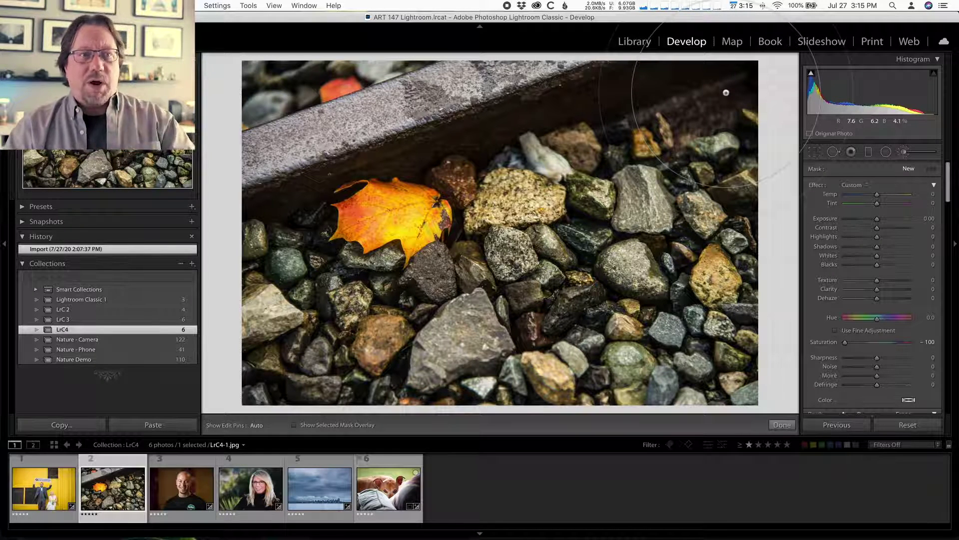
pyautogui.press('h')
pyautogui.moveTo(227, 133)
pyautogui.mouseDown()
pyautogui.moveTo(714, 120)
pyautogui.moveTo(305, 210)
pyautogui.moveTo(546, 344)
pyautogui.moveTo(740, 384)
pyautogui.mouseUp()
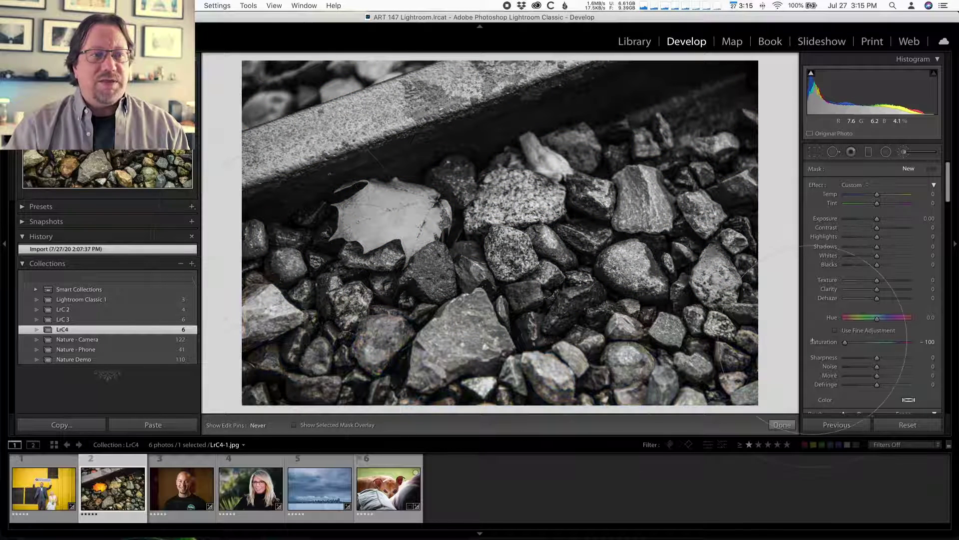
pyautogui.press('h')
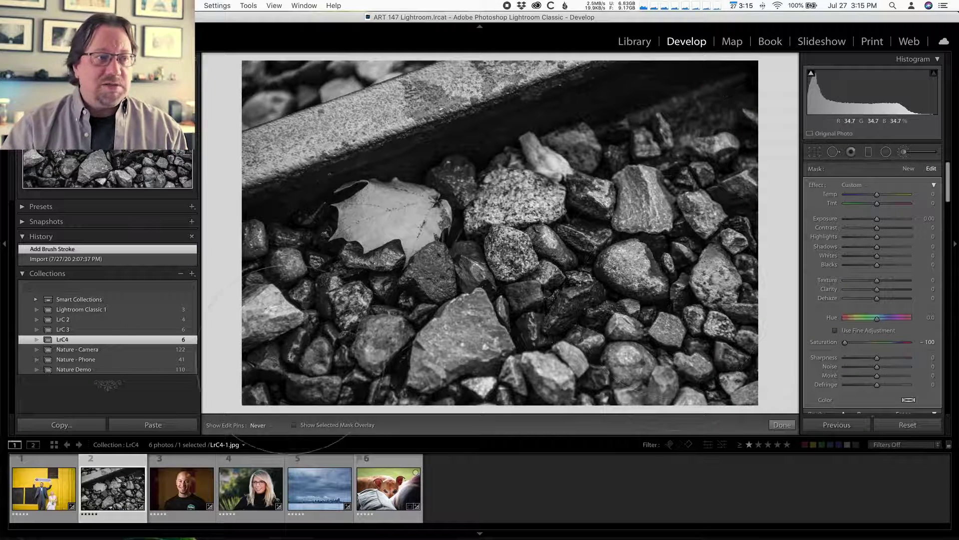
pyautogui.press('h')
pyautogui.moveTo(575, 110)
pyautogui.mouseDown()
pyautogui.moveTo(689, 100)
pyautogui.moveTo(574, 130)
pyautogui.mouseUp()
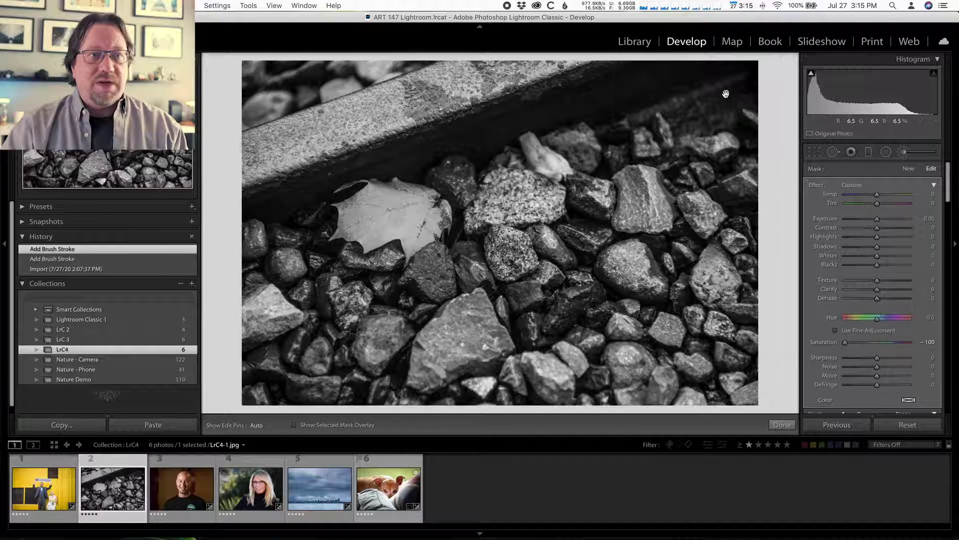
pyautogui.press('o')
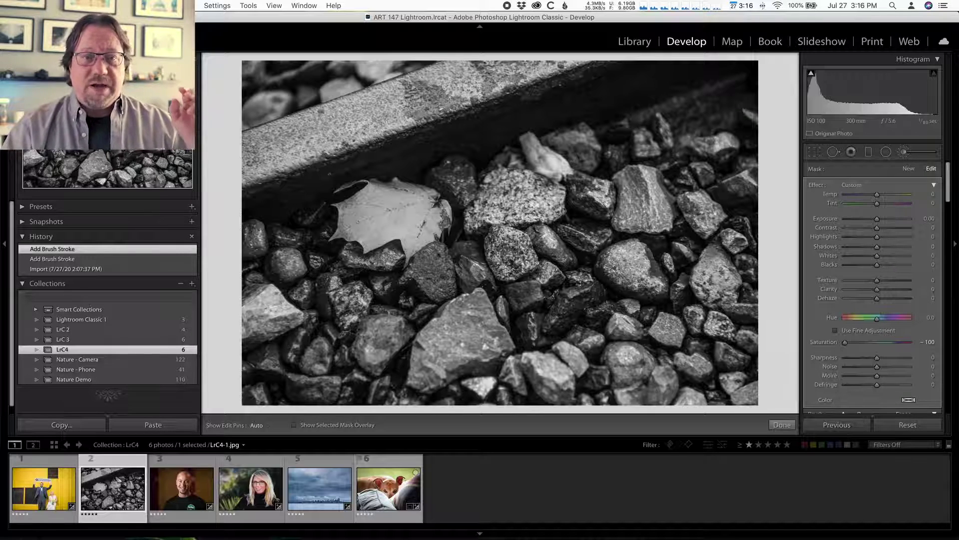
# Step: Switch the brush to Erase and paint along the leaf's edge to restore its orange
pyautogui.scroll(-5, 926, 291)
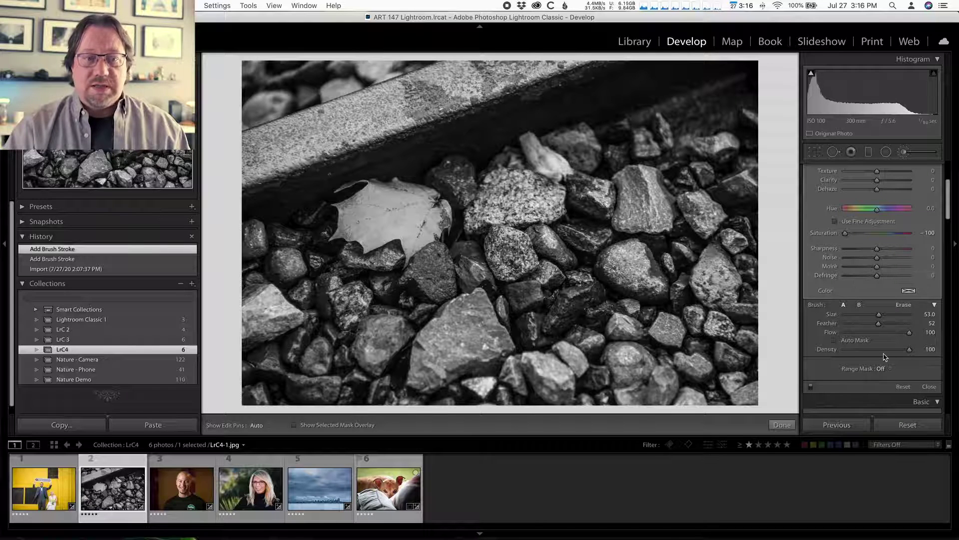
pyautogui.click(906, 305)
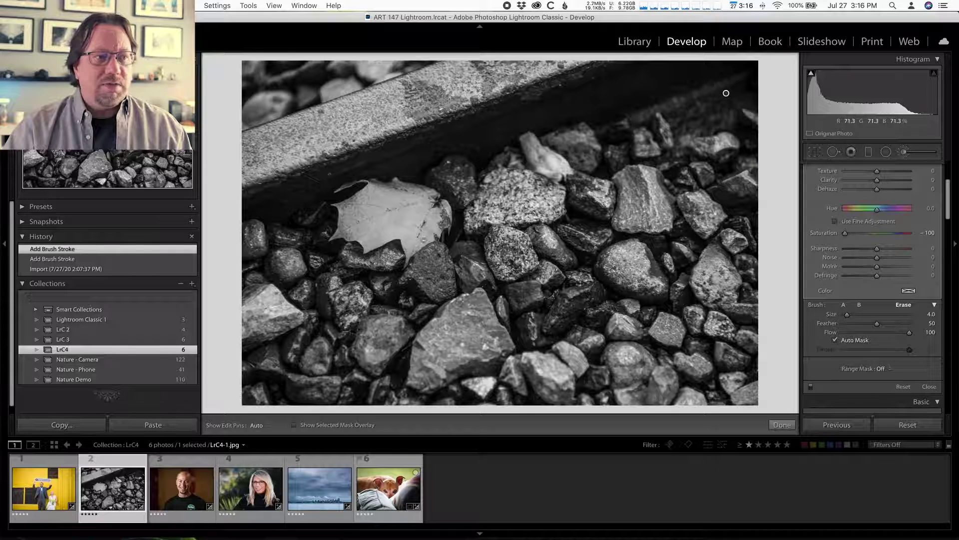
pyautogui.press('h')
pyautogui.moveTo(432, 231)
pyautogui.mouseDown()
pyautogui.moveTo(409, 255)
pyautogui.moveTo(395, 235)
pyautogui.moveTo(367, 246)
pyautogui.moveTo(333, 236)
pyautogui.moveTo(346, 225)
pyautogui.moveTo(338, 206)
pyautogui.moveTo(374, 182)
pyautogui.moveTo(337, 189)
pyautogui.moveTo(396, 180)
pyautogui.moveTo(445, 202)
pyautogui.moveTo(447, 233)
pyautogui.moveTo(434, 237)
pyautogui.moveTo(447, 216)
pyautogui.moveTo(408, 241)
pyautogui.moveTo(430, 242)
pyautogui.moveTo(381, 240)
pyautogui.mouseUp()
pyautogui.press('h')
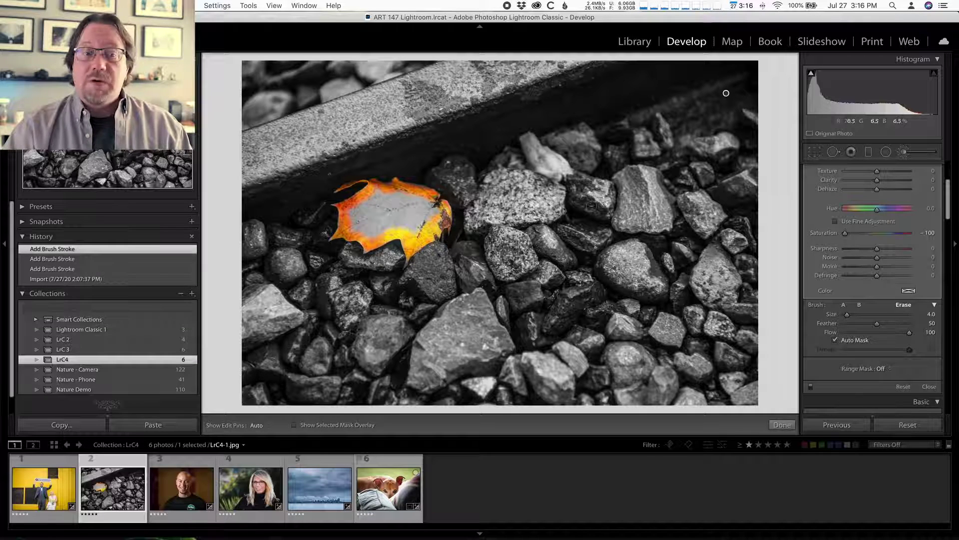
# Step: Turn off Auto Mask, enlarge the eraser to size 8, and restore the leaf's grey centre
pyautogui.click(835, 341)
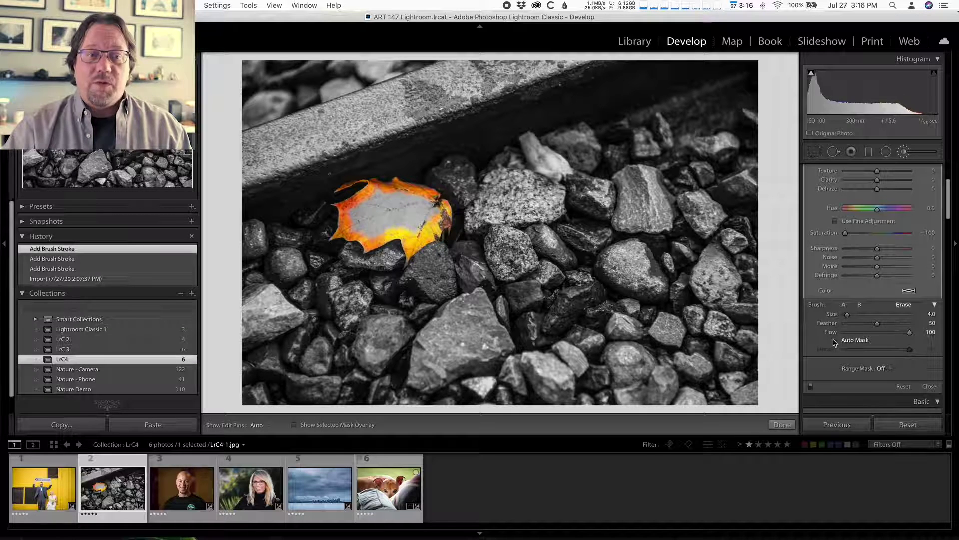
pyautogui.press(']')
pyautogui.press('h')
pyautogui.moveTo(394, 209)
pyautogui.mouseDown()
pyautogui.moveTo(377, 232)
pyautogui.moveTo(355, 225)
pyautogui.moveTo(355, 211)
pyautogui.moveTo(379, 195)
pyautogui.moveTo(432, 201)
pyautogui.moveTo(436, 214)
pyautogui.moveTo(410, 226)
pyautogui.moveTo(370, 220)
pyautogui.moveTo(384, 210)
pyautogui.moveTo(445, 221)
pyautogui.moveTo(395, 220)
pyautogui.mouseUp()
# Step: Shrink the eraser to size 1 and touch up two small spots at the leaf's edge
pyautogui.press('[')
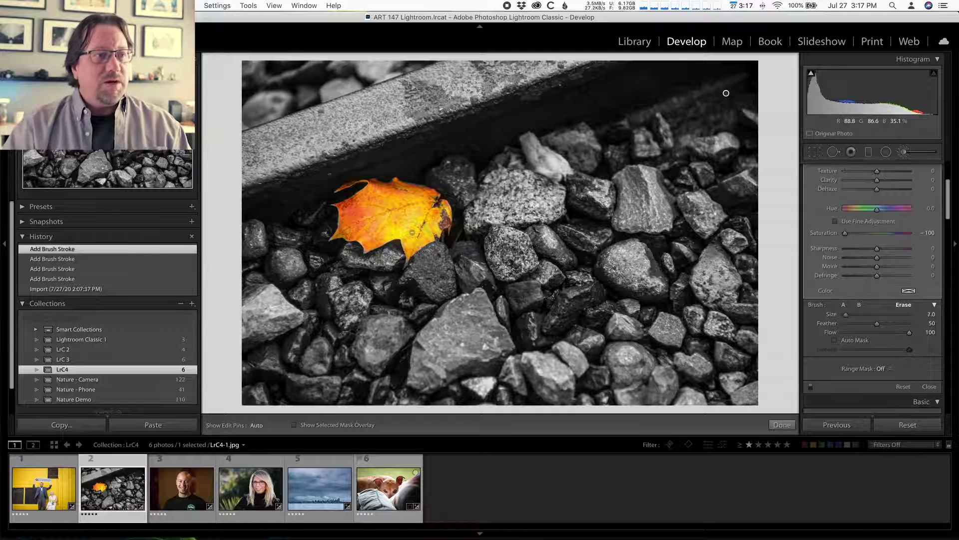
pyautogui.press('[')
pyautogui.press('[')
pyautogui.press('[')
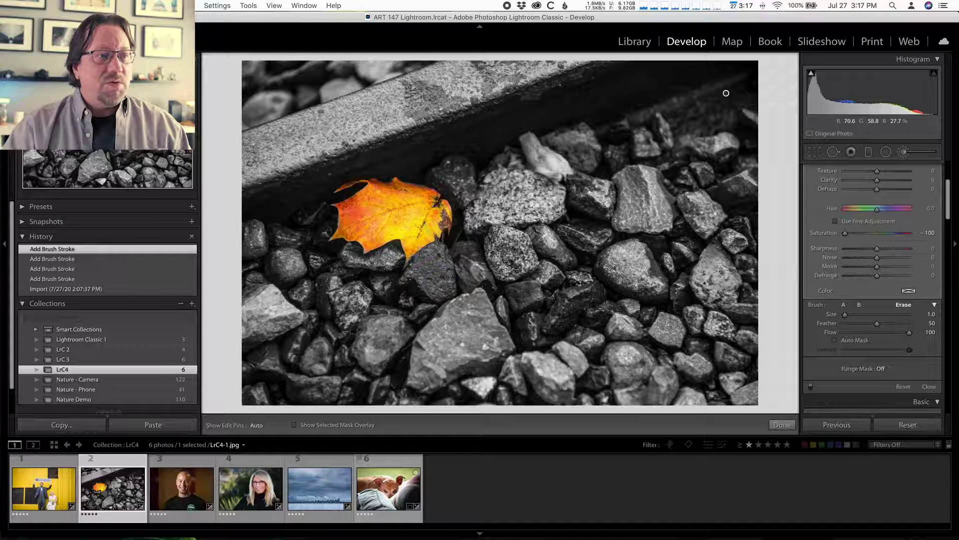
pyautogui.press('h')
pyautogui.moveTo(405, 266); pyautogui.dragTo(404, 269)
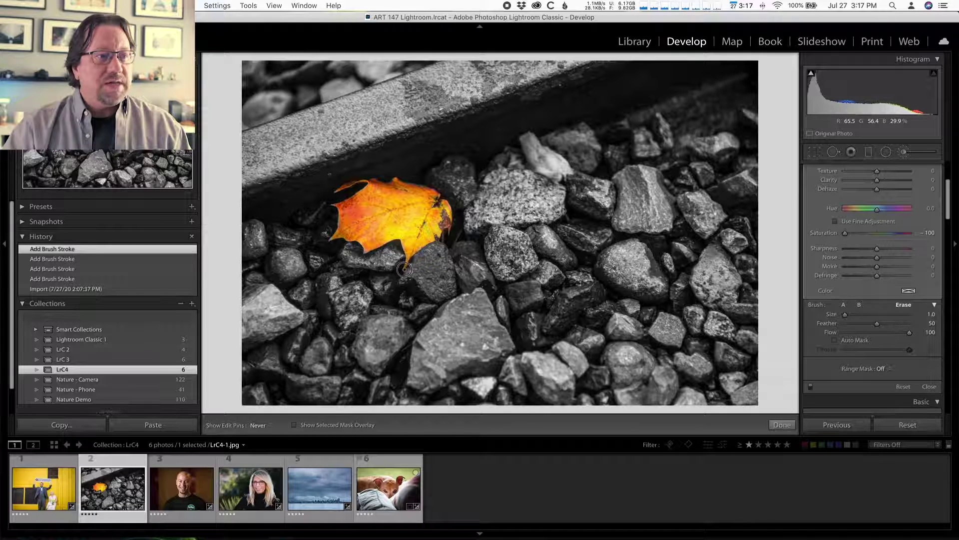
pyautogui.press('h')
pyautogui.moveTo(363, 247); pyautogui.dragTo(370, 251)
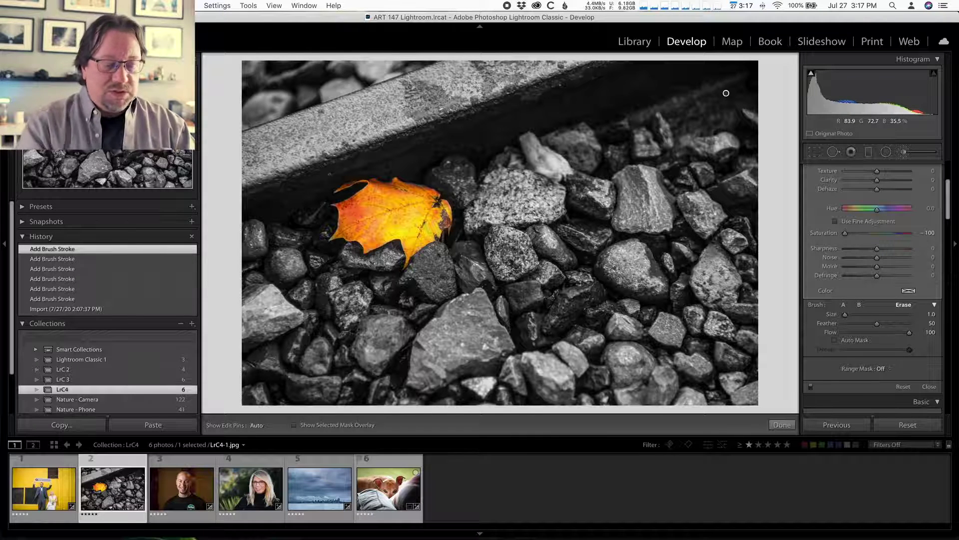
# Step: Zoom in and erase leftover mask along the leaf's lower-left, left and upper-left edges
pyautogui.press('super+equal')
pyautogui.press('super+equal')
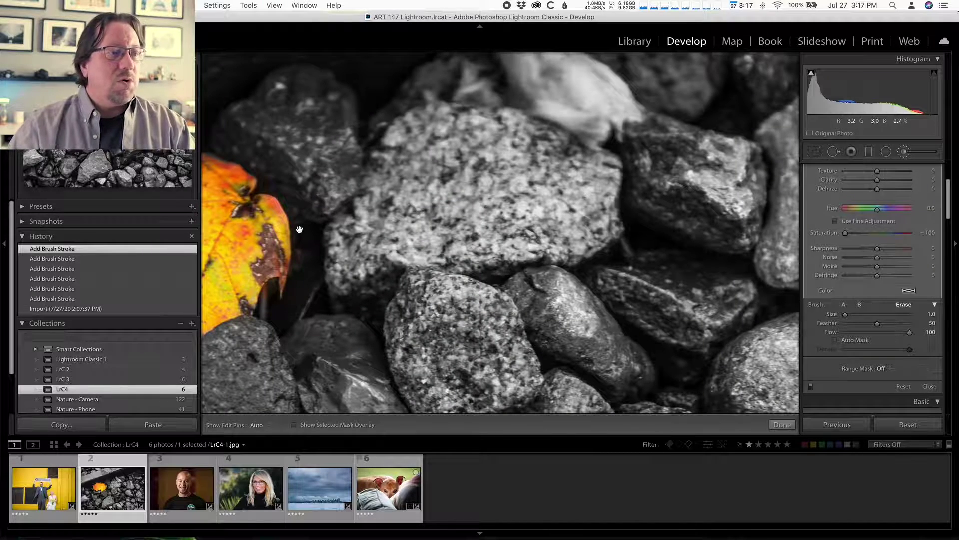
pyautogui.moveTo(300, 229); pyautogui.dragTo(688, 212)
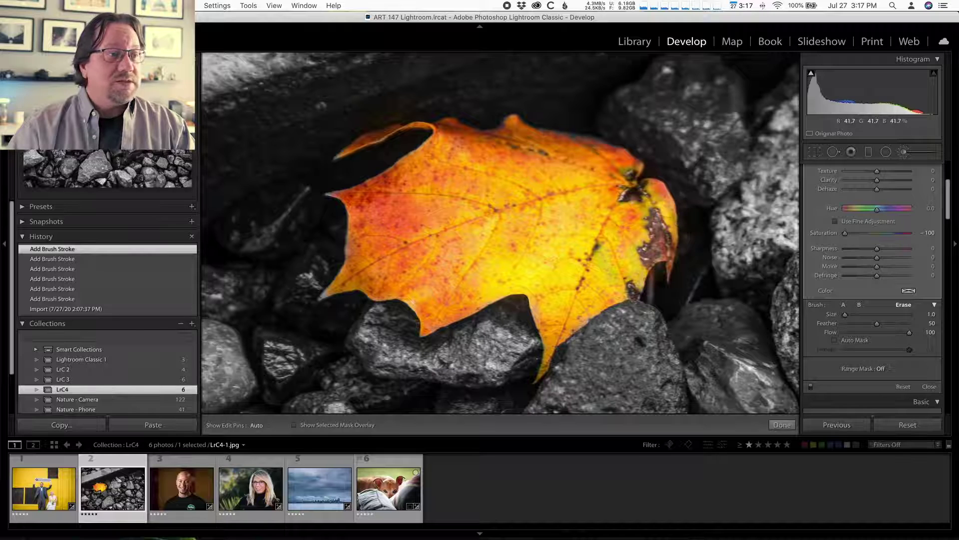
pyautogui.press('h')
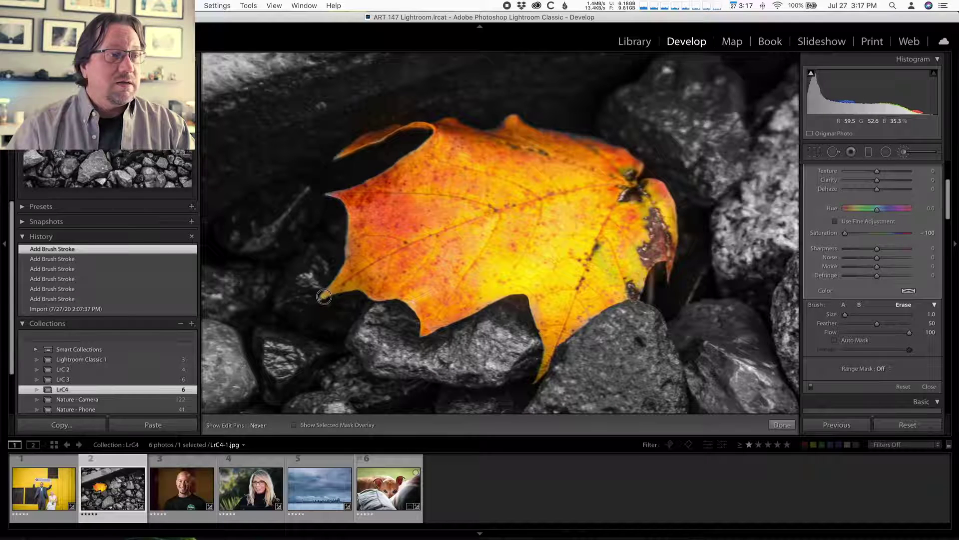
pyautogui.click(324, 296)
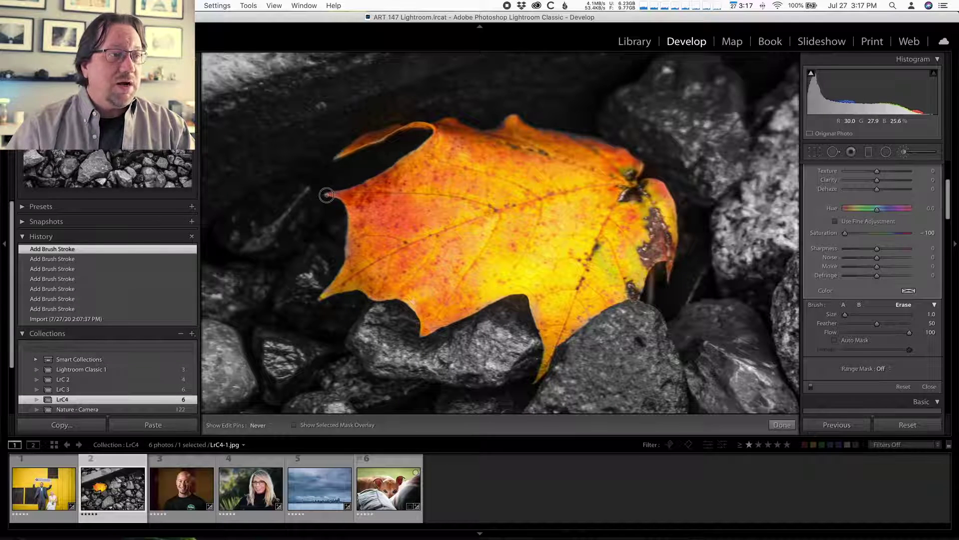
pyautogui.moveTo(327, 194); pyautogui.dragTo(339, 184)
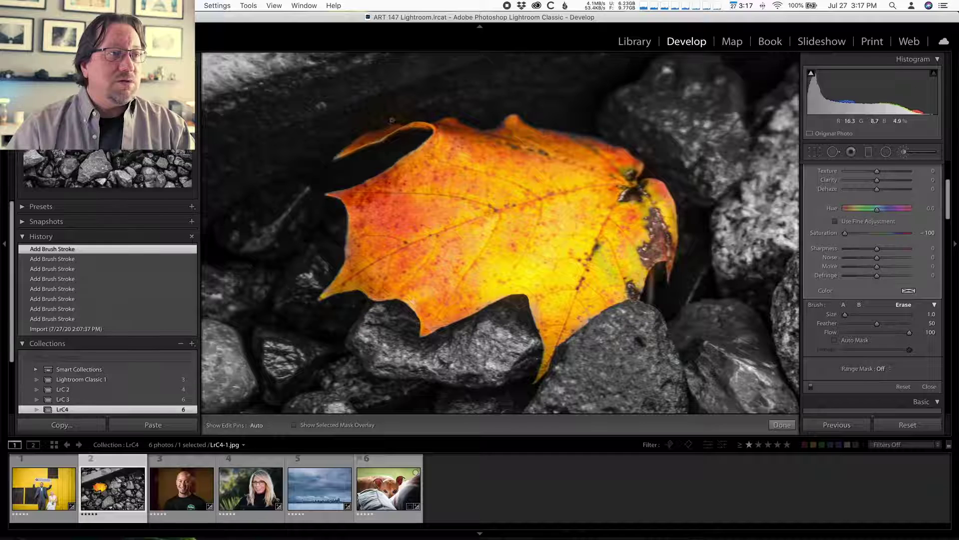
pyautogui.click(336, 155)
pyautogui.press('h')
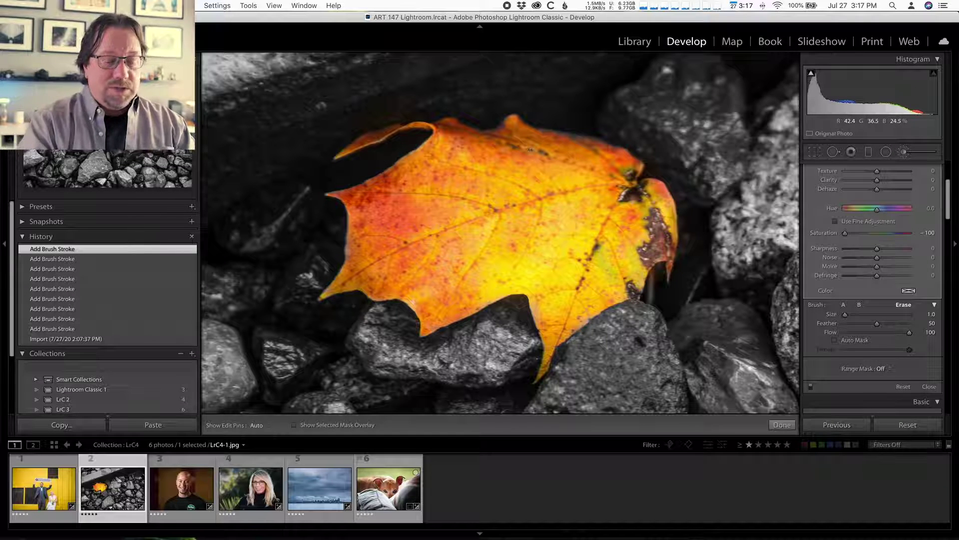
pyautogui.press('z')
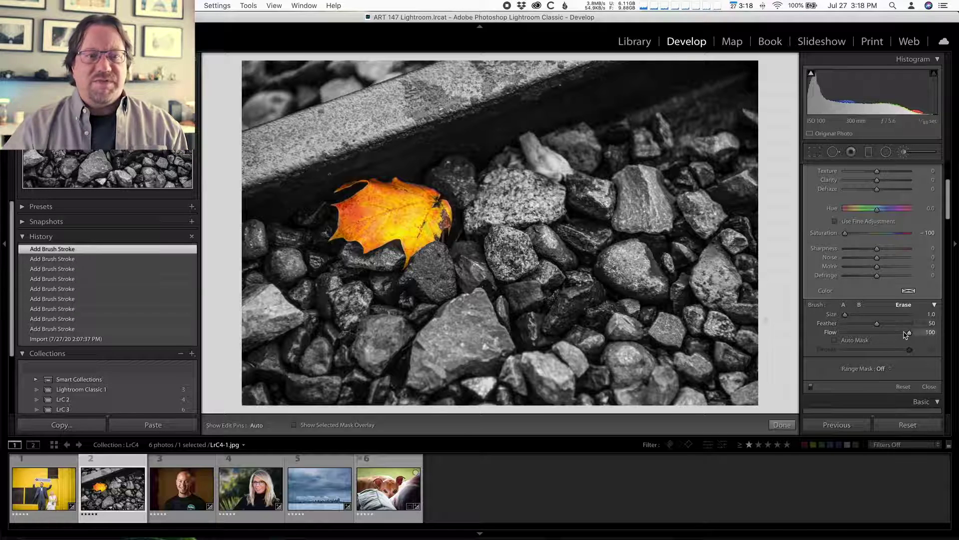
# Step: Set the brush to Erase with Auto Mask enabled and display the mask overlay
pyautogui.click(843, 305)
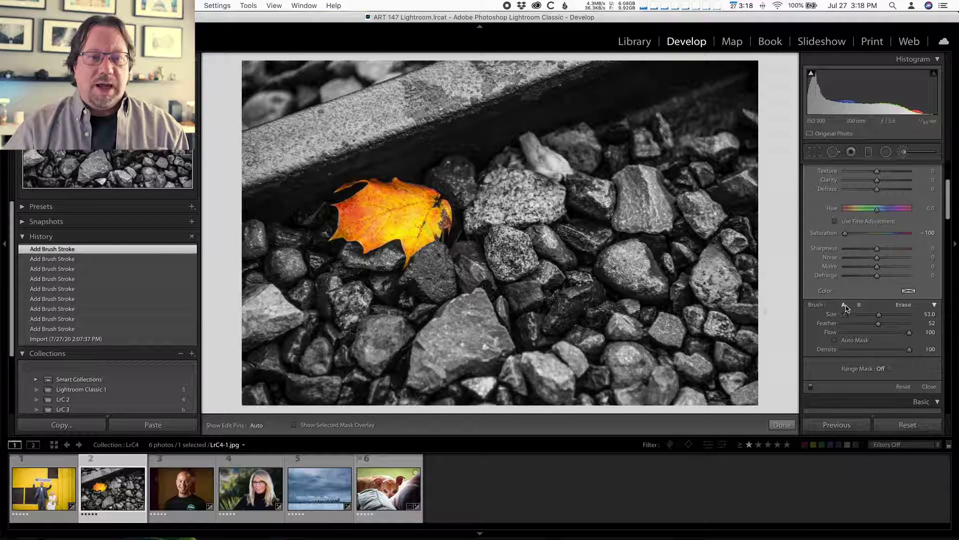
pyautogui.click(906, 305)
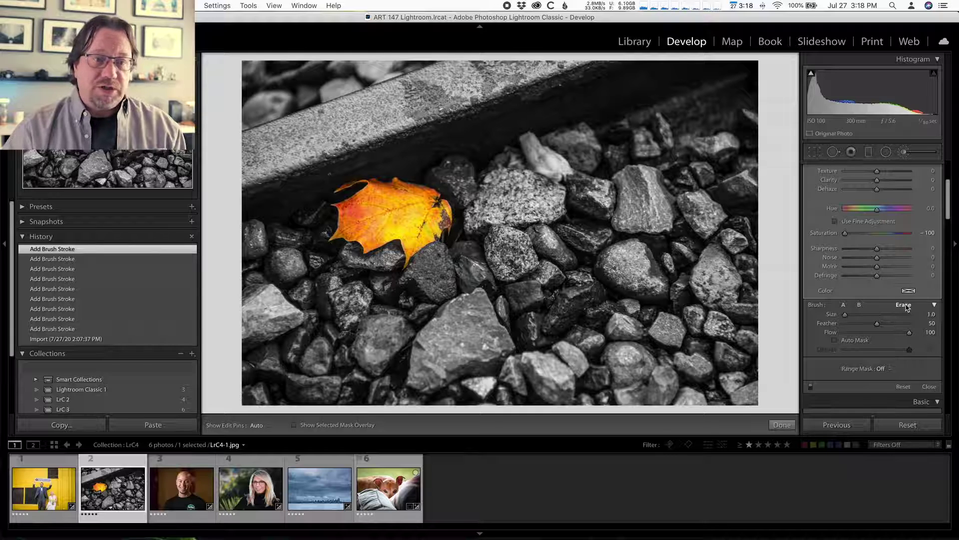
pyautogui.click(835, 340)
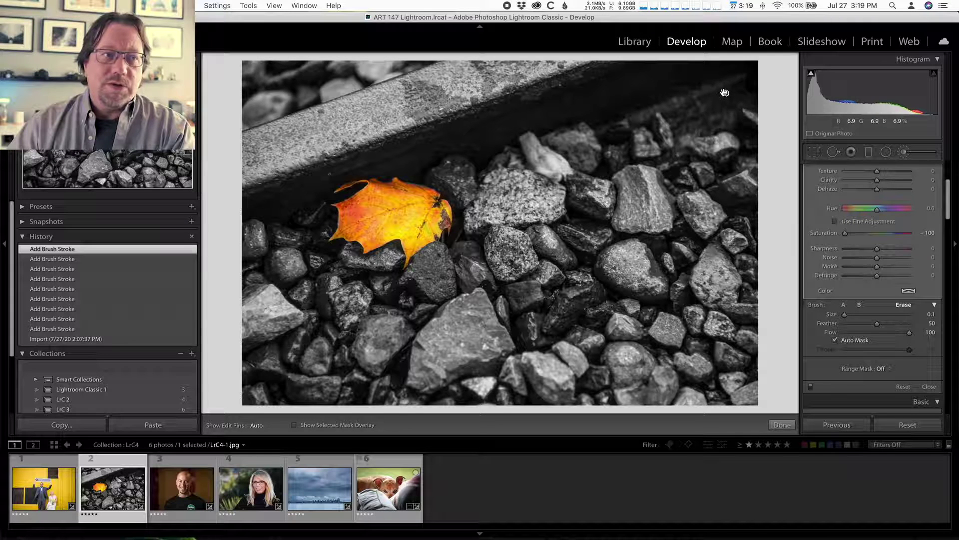
pyautogui.press('o')
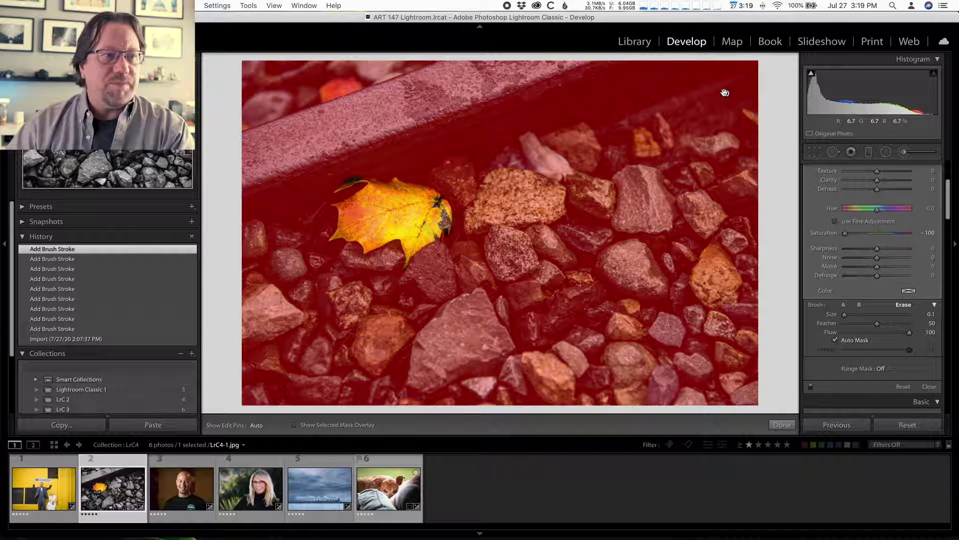
pyautogui.press('o')
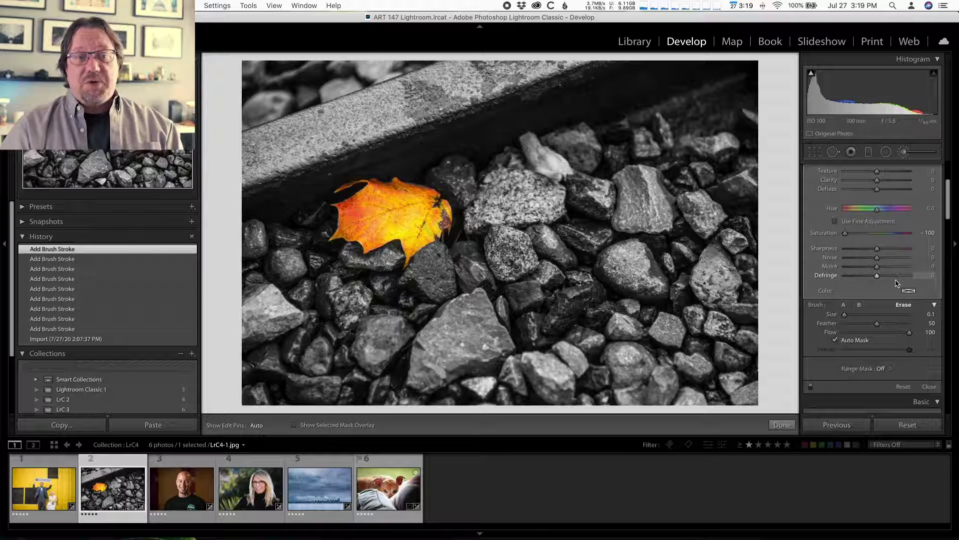
# Step: Compare Before and After views with backslash, then ease the rocks' desaturation toward -44
pyautogui.scroll(2, 897, 282)
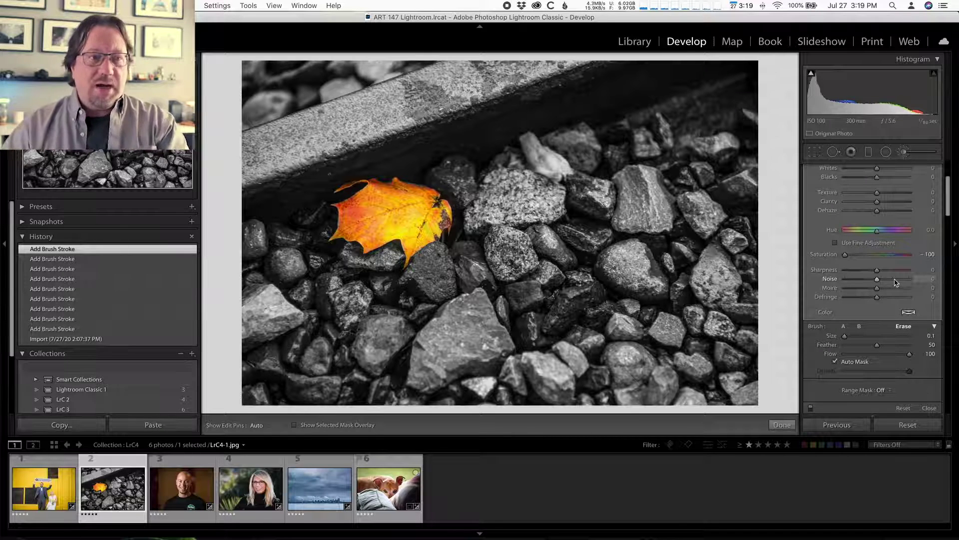
pyautogui.press('\\')
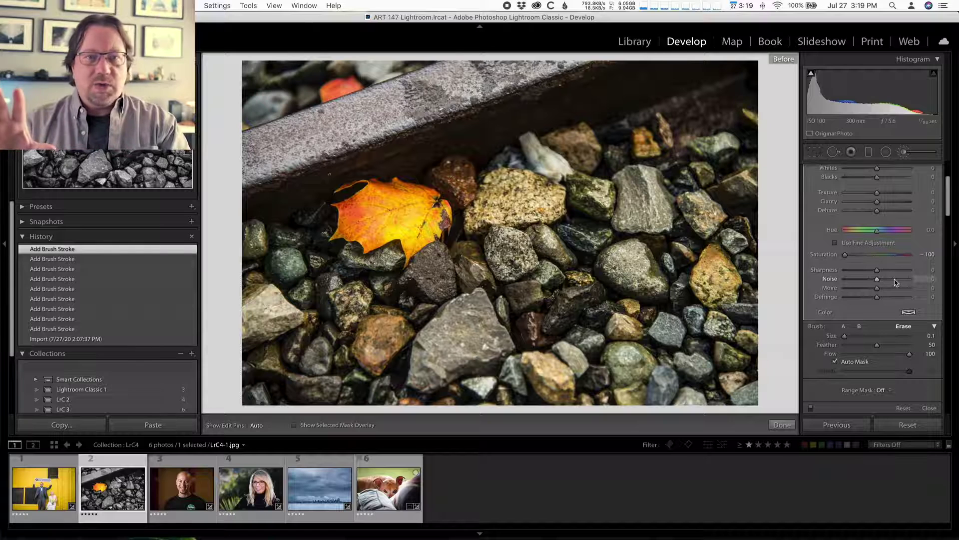
pyautogui.press('\\')
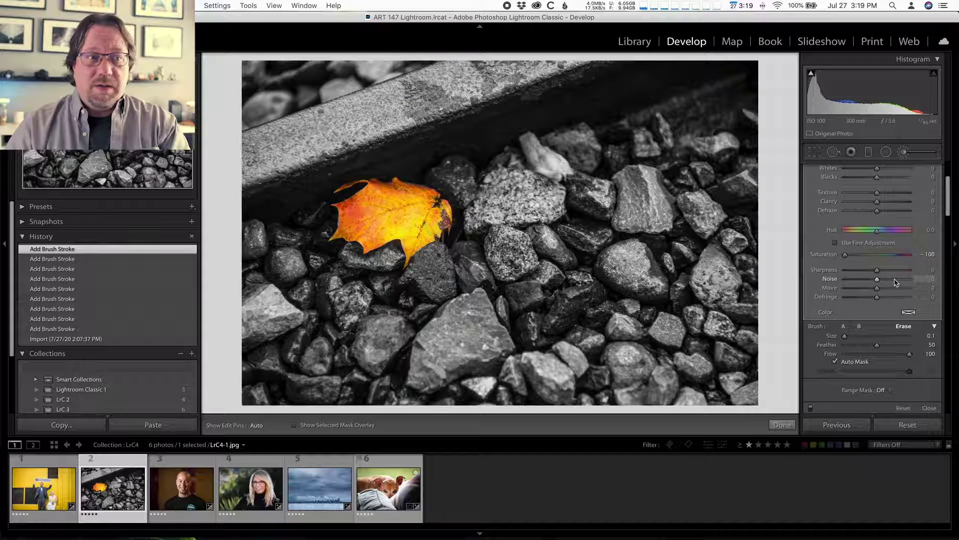
pyautogui.press('\\')
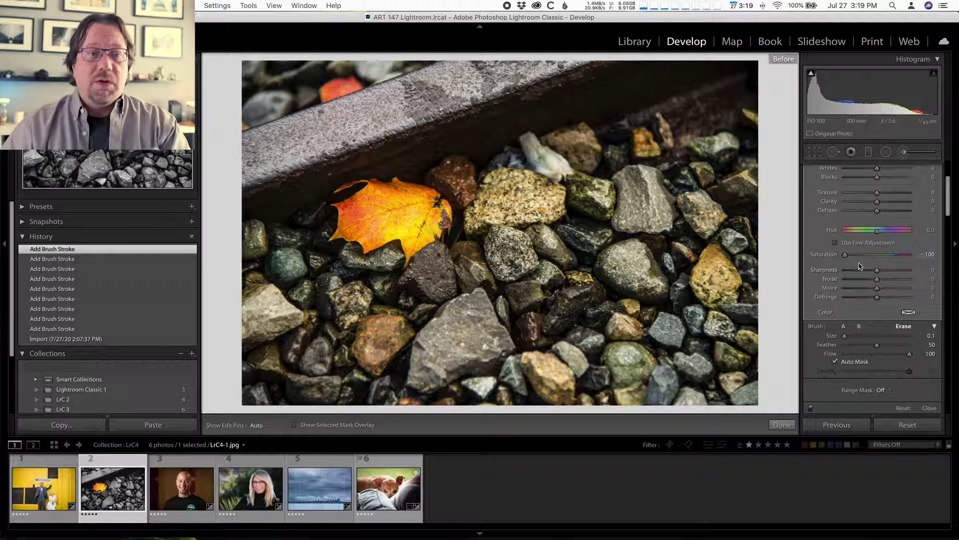
pyautogui.moveTo(846, 257); pyautogui.dragTo(866, 262)
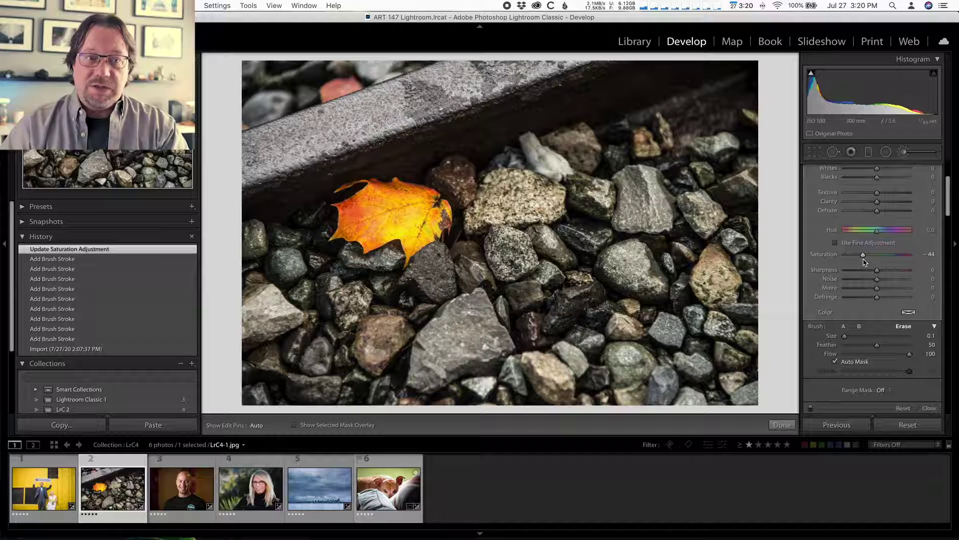
# Step: Darken the brushed surroundings with Exposure -0.45 and start a new brush mask
pyautogui.scroll(4, 880, 253)
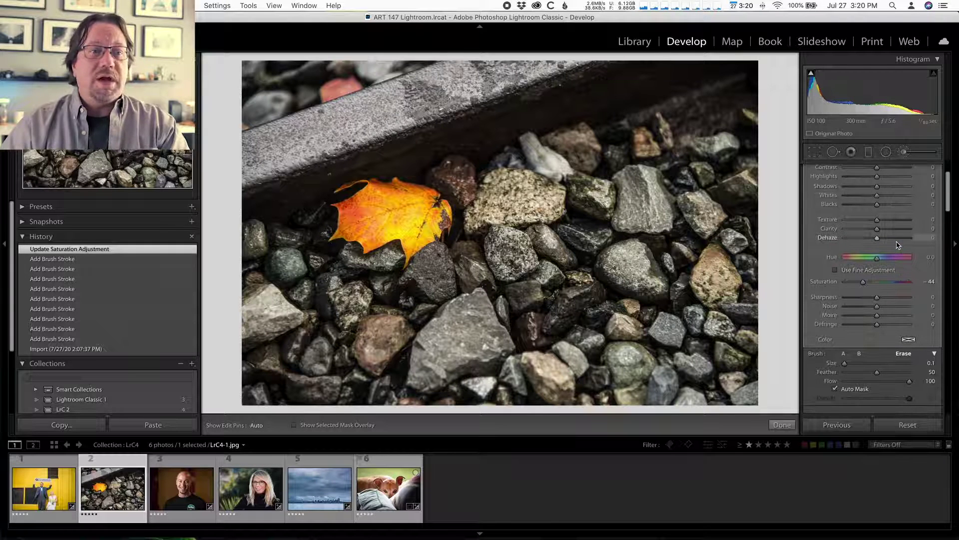
pyautogui.scroll(3, 897, 244)
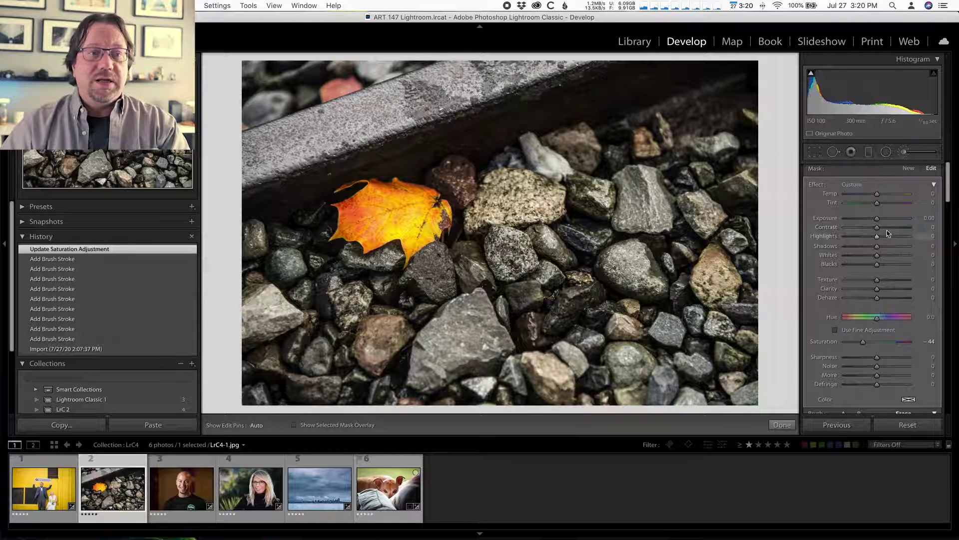
pyautogui.moveTo(877, 219); pyautogui.dragTo(875, 221)
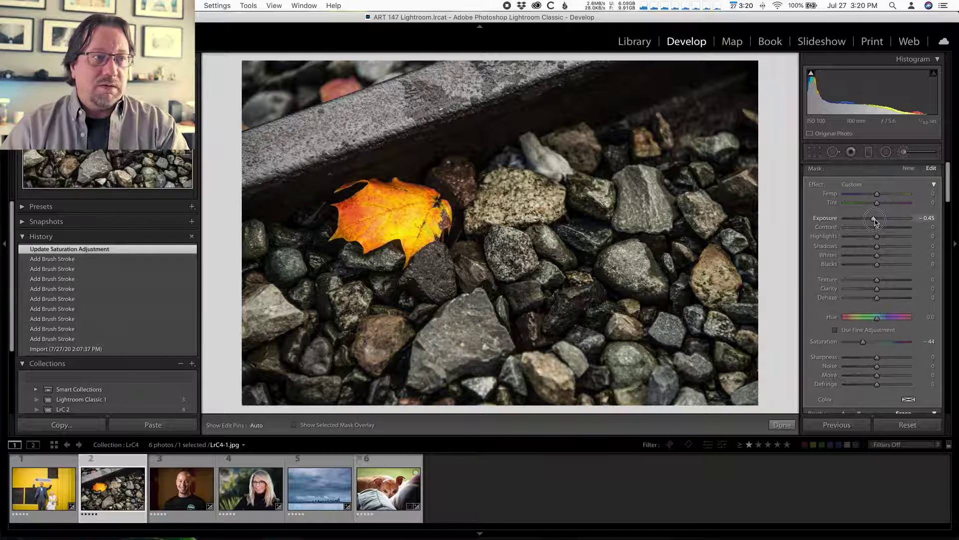
pyautogui.click(874, 220)
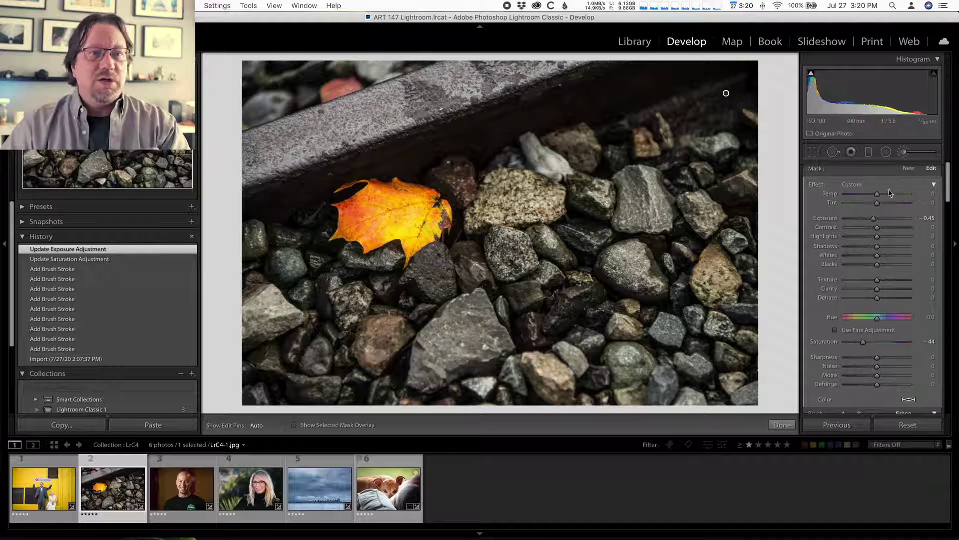
pyautogui.click(909, 169)
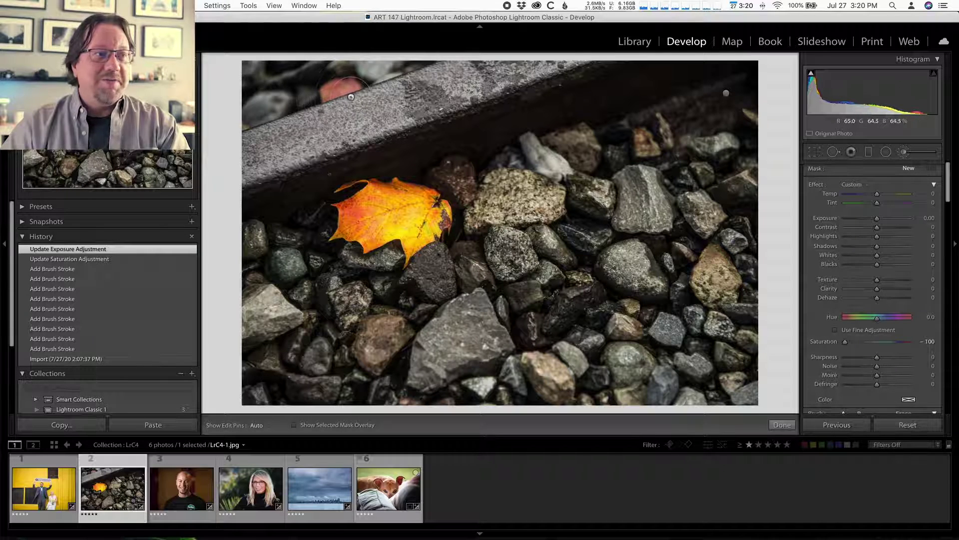
# Step: Paint the red stone near the rail at -64 Saturation and compare Before/After
pyautogui.press('h')
pyautogui.moveTo(351, 81)
pyautogui.mouseDown()
pyautogui.moveTo(360, 83)
pyautogui.moveTo(329, 88)
pyautogui.moveTo(342, 83)
pyautogui.mouseUp()
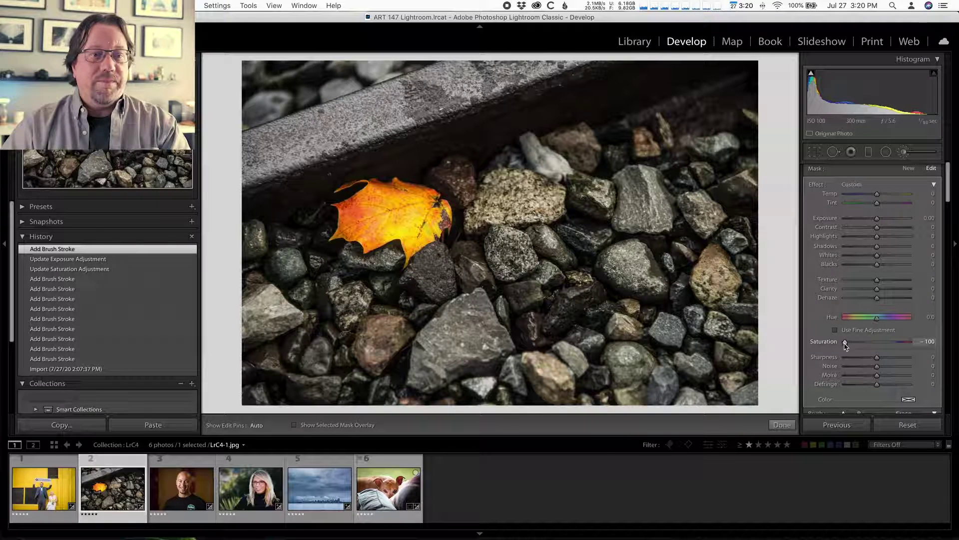
pyautogui.moveTo(843, 340); pyautogui.dragTo(856, 343)
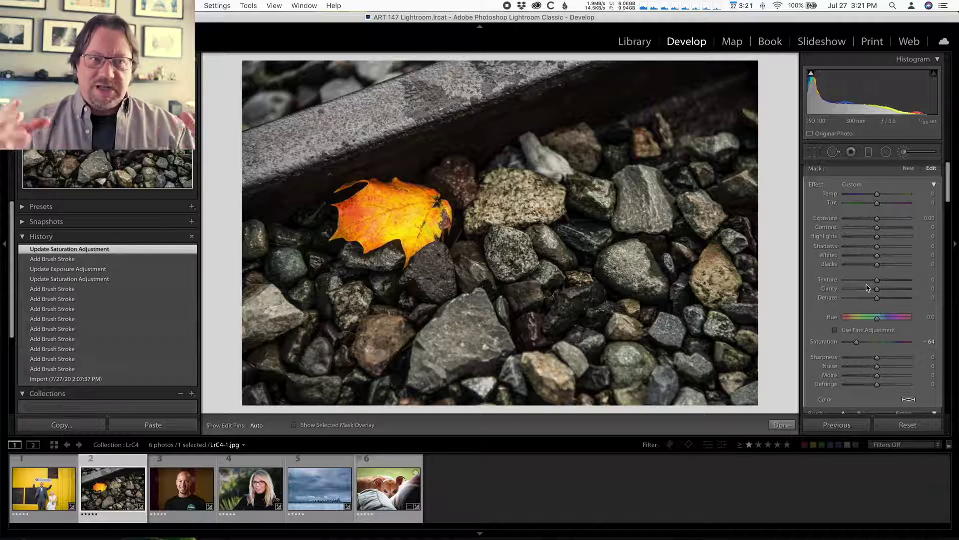
pyautogui.press('\\')
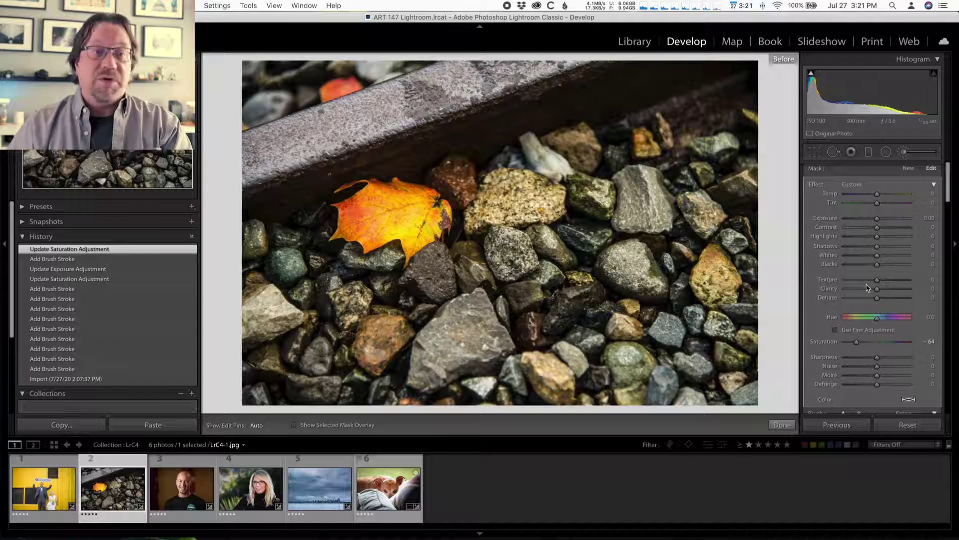
pyautogui.press('\\')
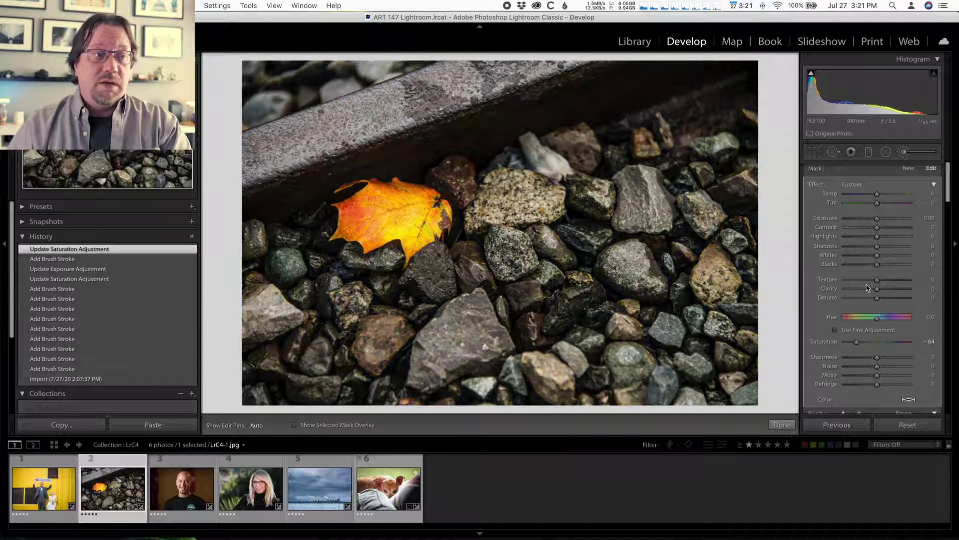